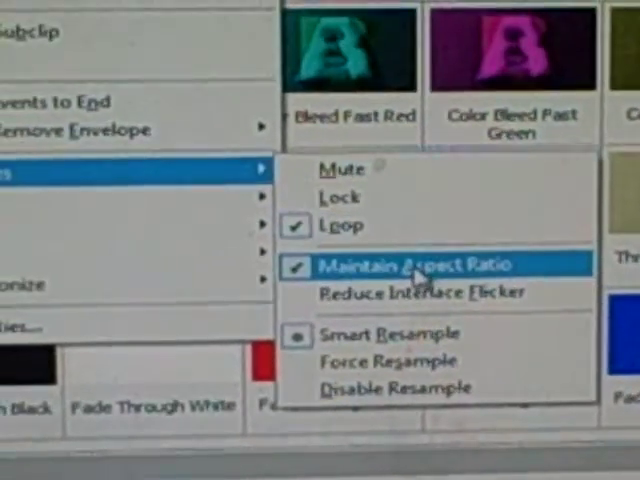
Step: Turn off Maintain Aspect Ratio on the horse-riding clip in the lower video track
click(390, 265)
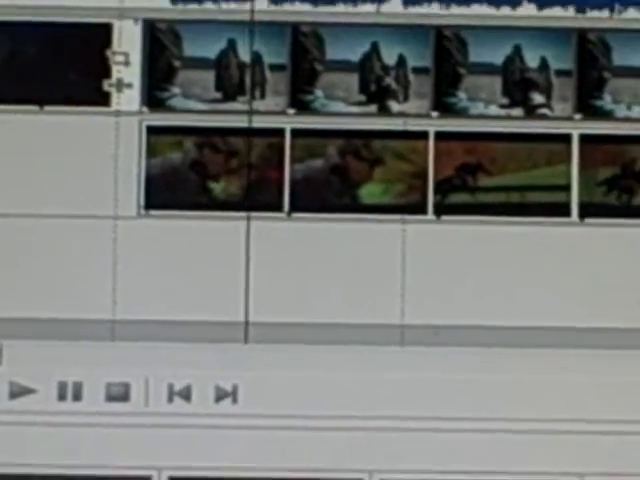
Step: Open the context menu of the video event on the timeline
right_click(600, 175)
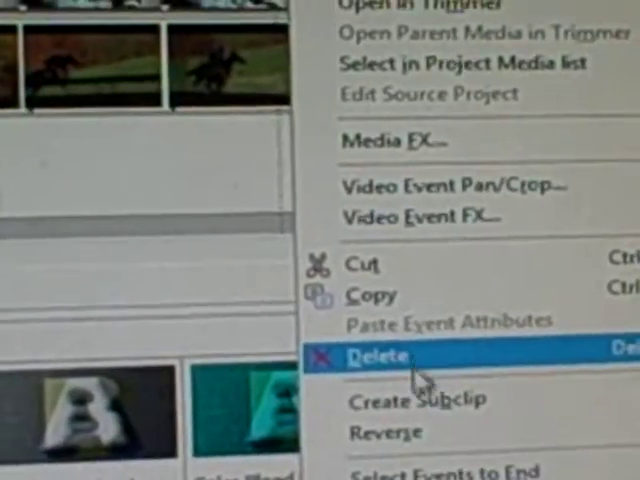